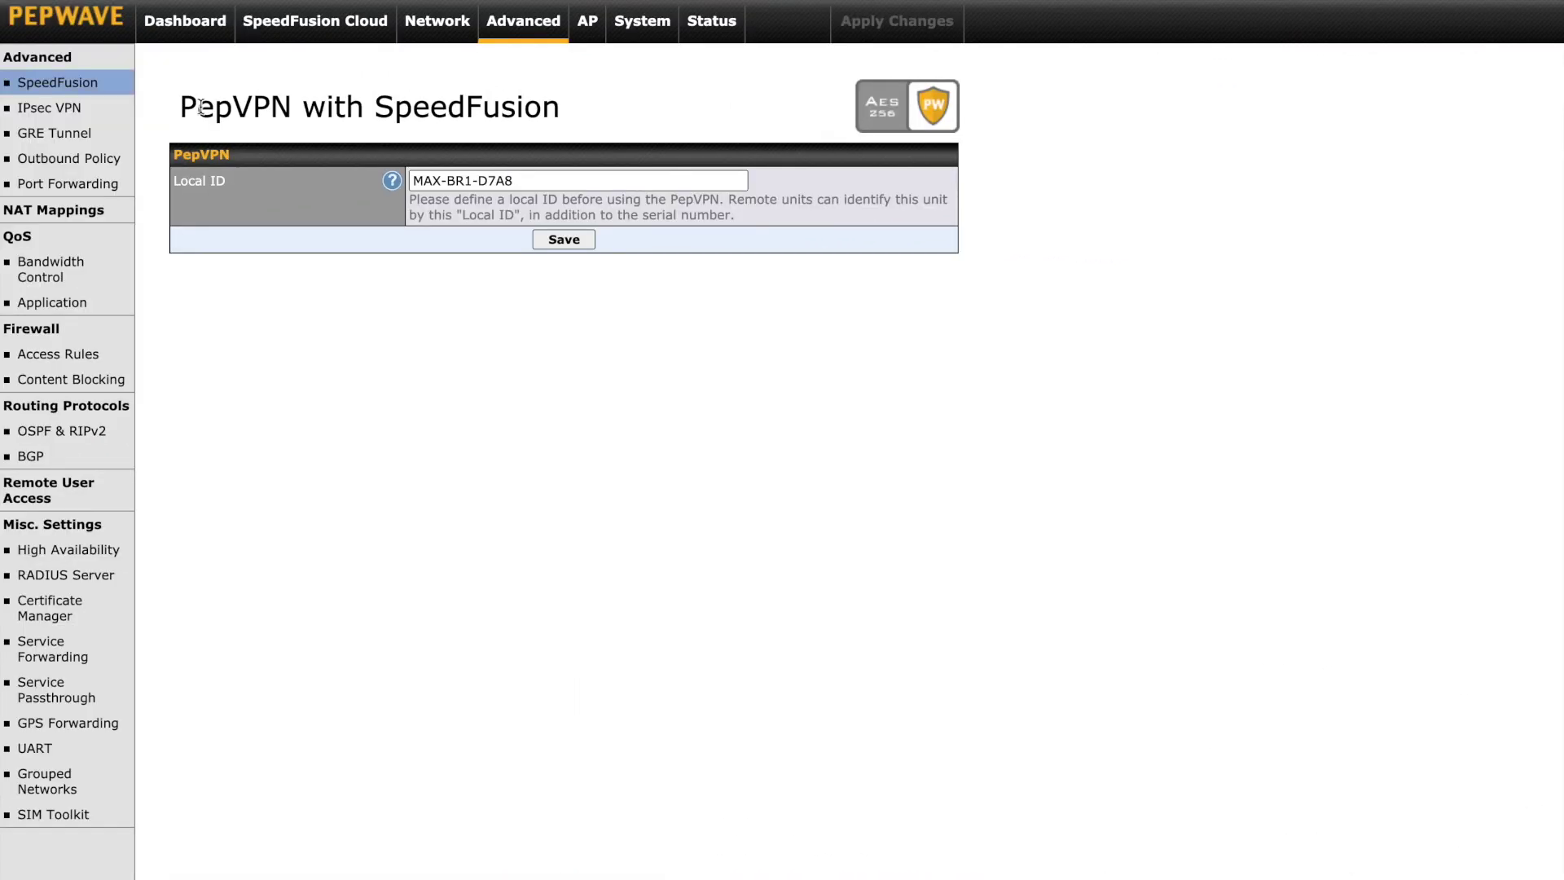
- Replace the PepVPN Local ID with New_York, save it, and apply the changes
{"action": "left_click_drag", "start_coordinate": [534, 178], "coordinate": [448, 161]}
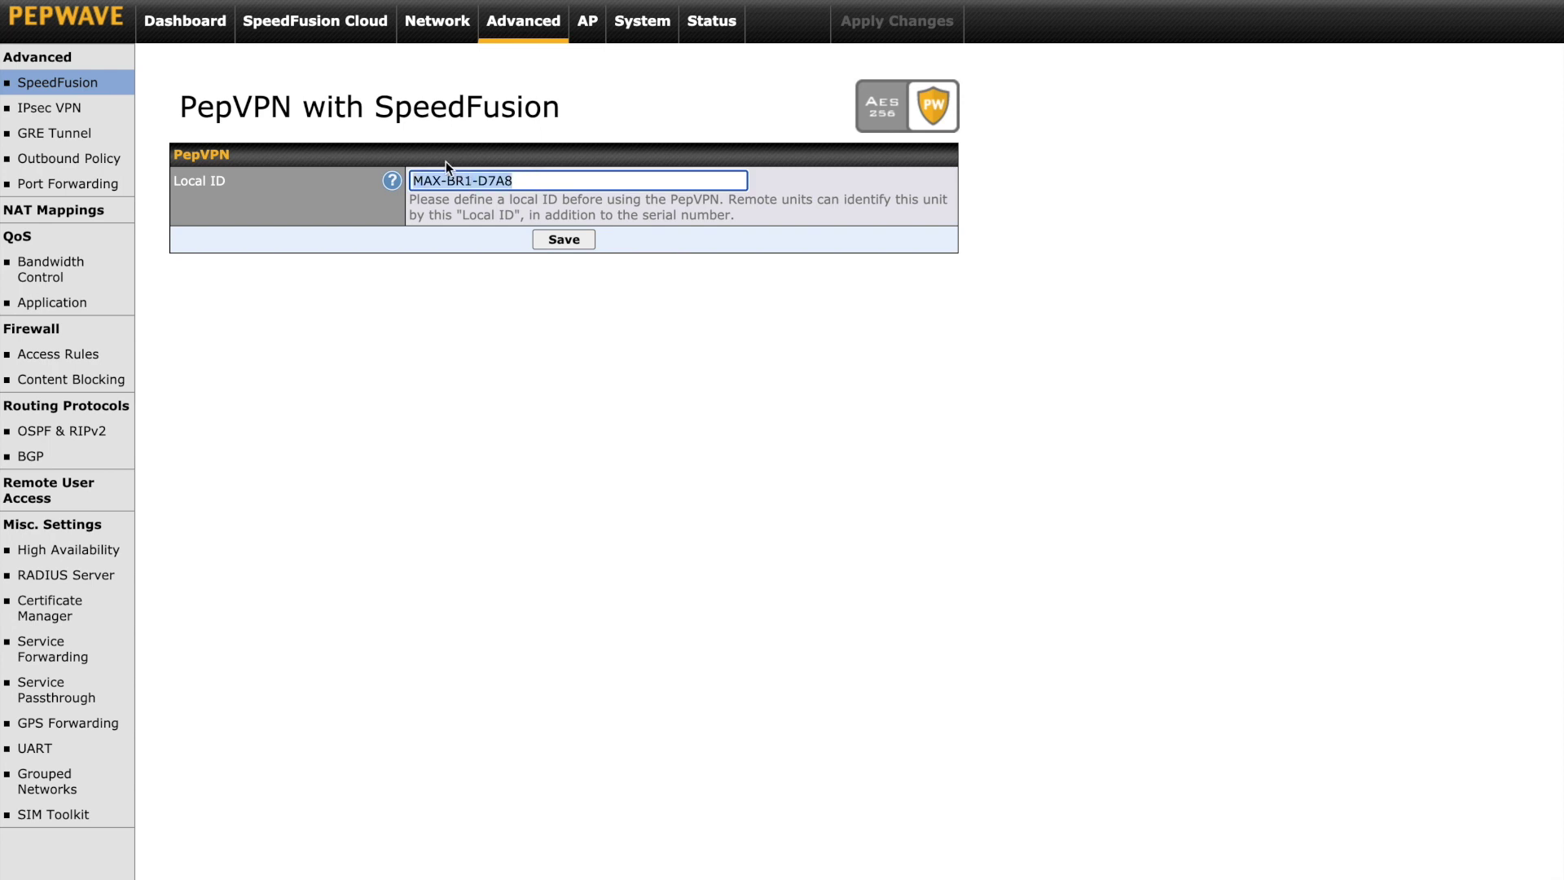
{"action": "type", "text": "New"}
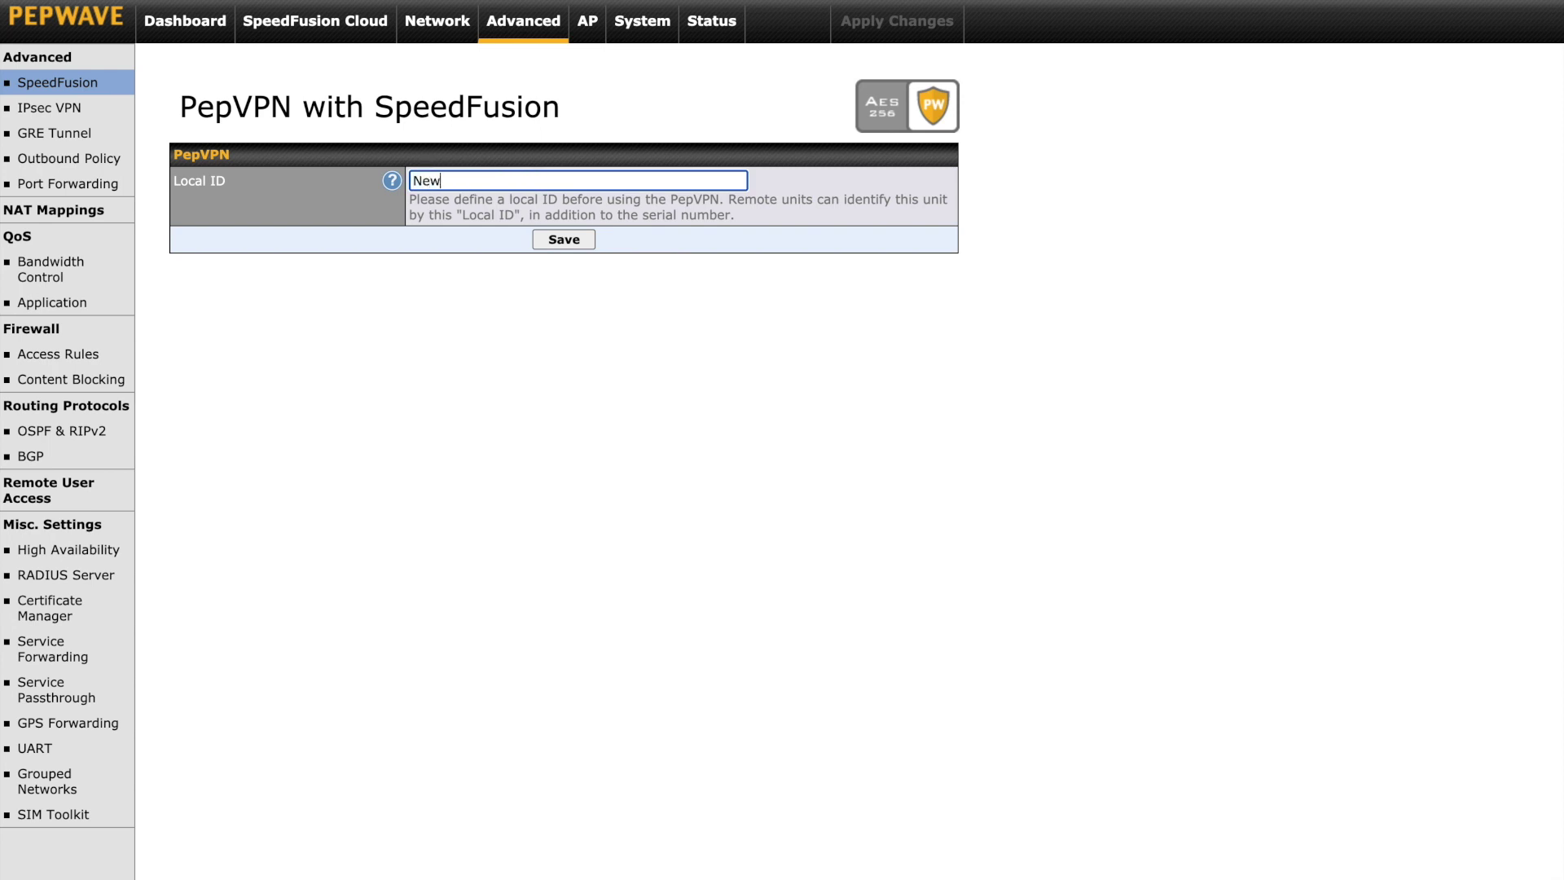
{"action": "type", "text": "_York"}
{"action": "left_click", "coordinate": [567, 244]}
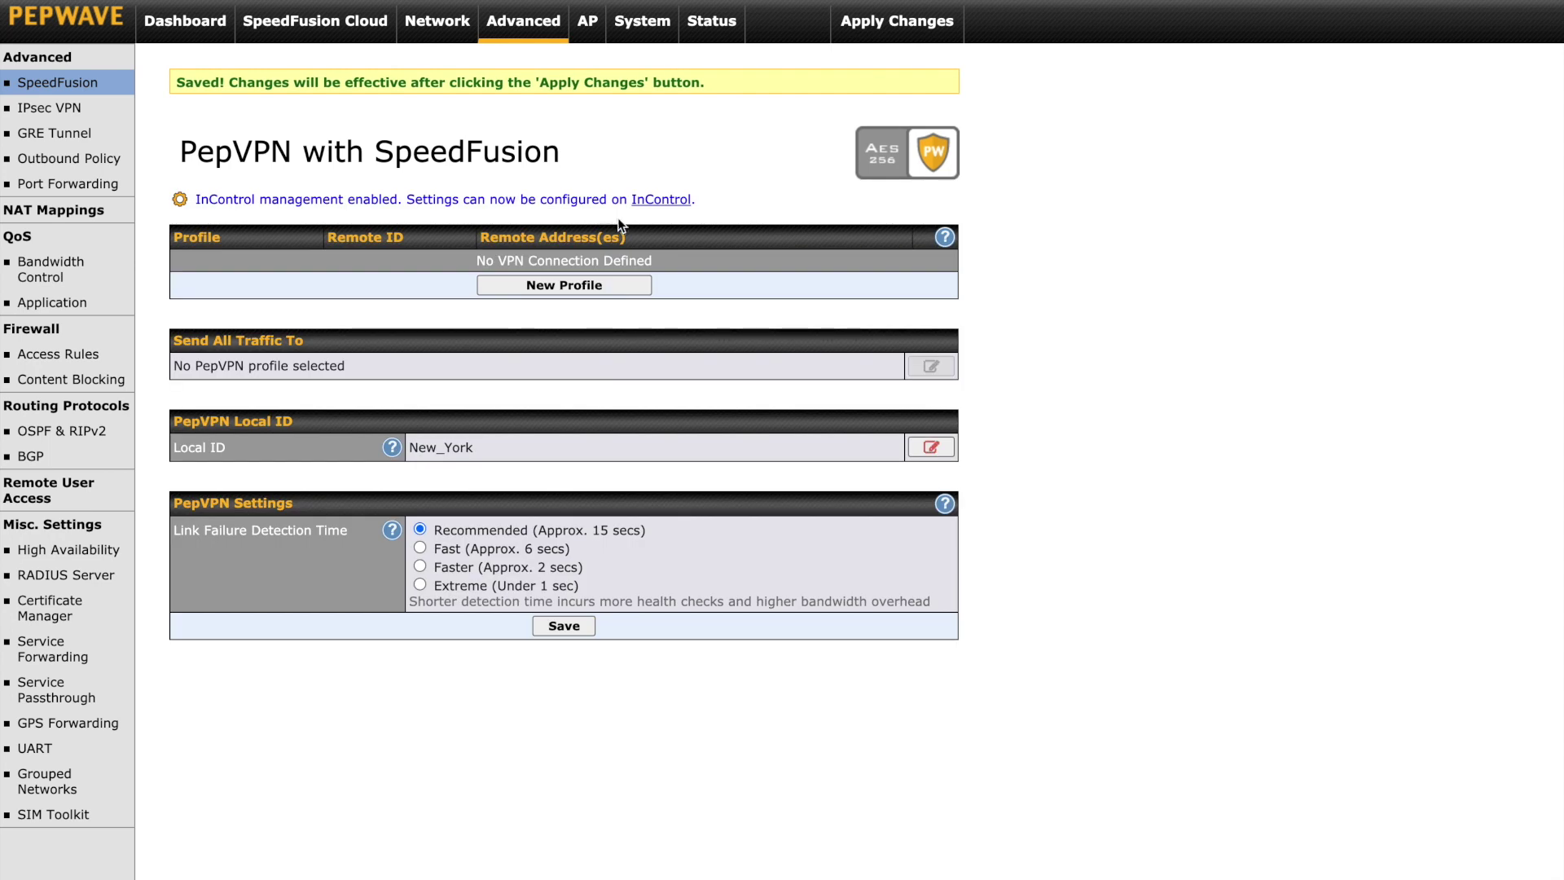
{"action": "left_click", "coordinate": [916, 24]}
{"action": "left_click", "coordinate": [904, 33]}
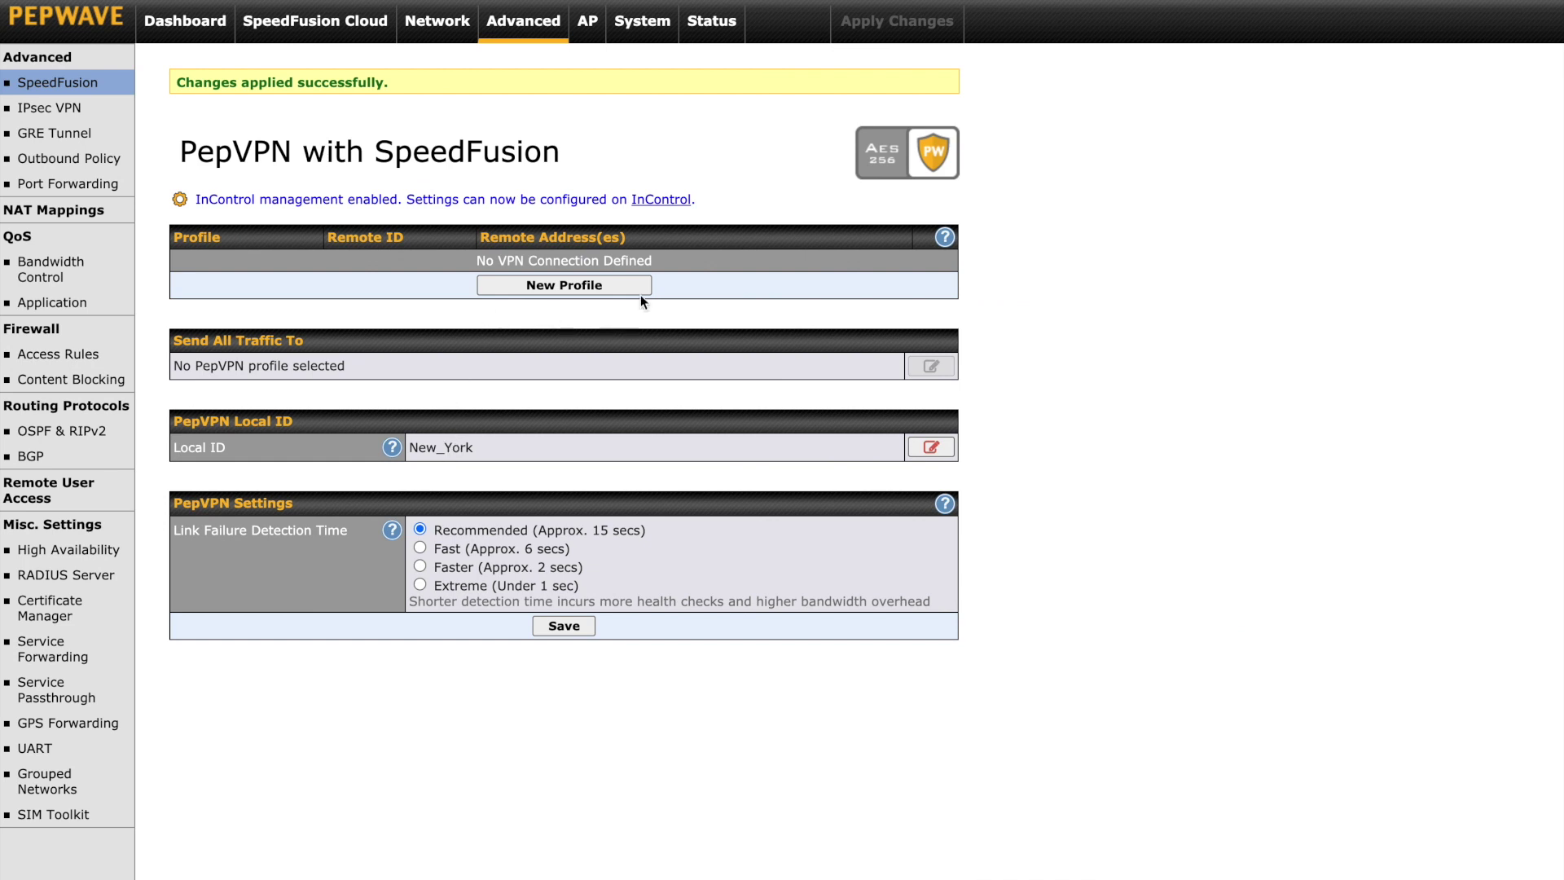
- Create PepVPN profile 'London Office' with Remote ID London and enter the pre-shared key
{"action": "left_click", "coordinate": [545, 287]}
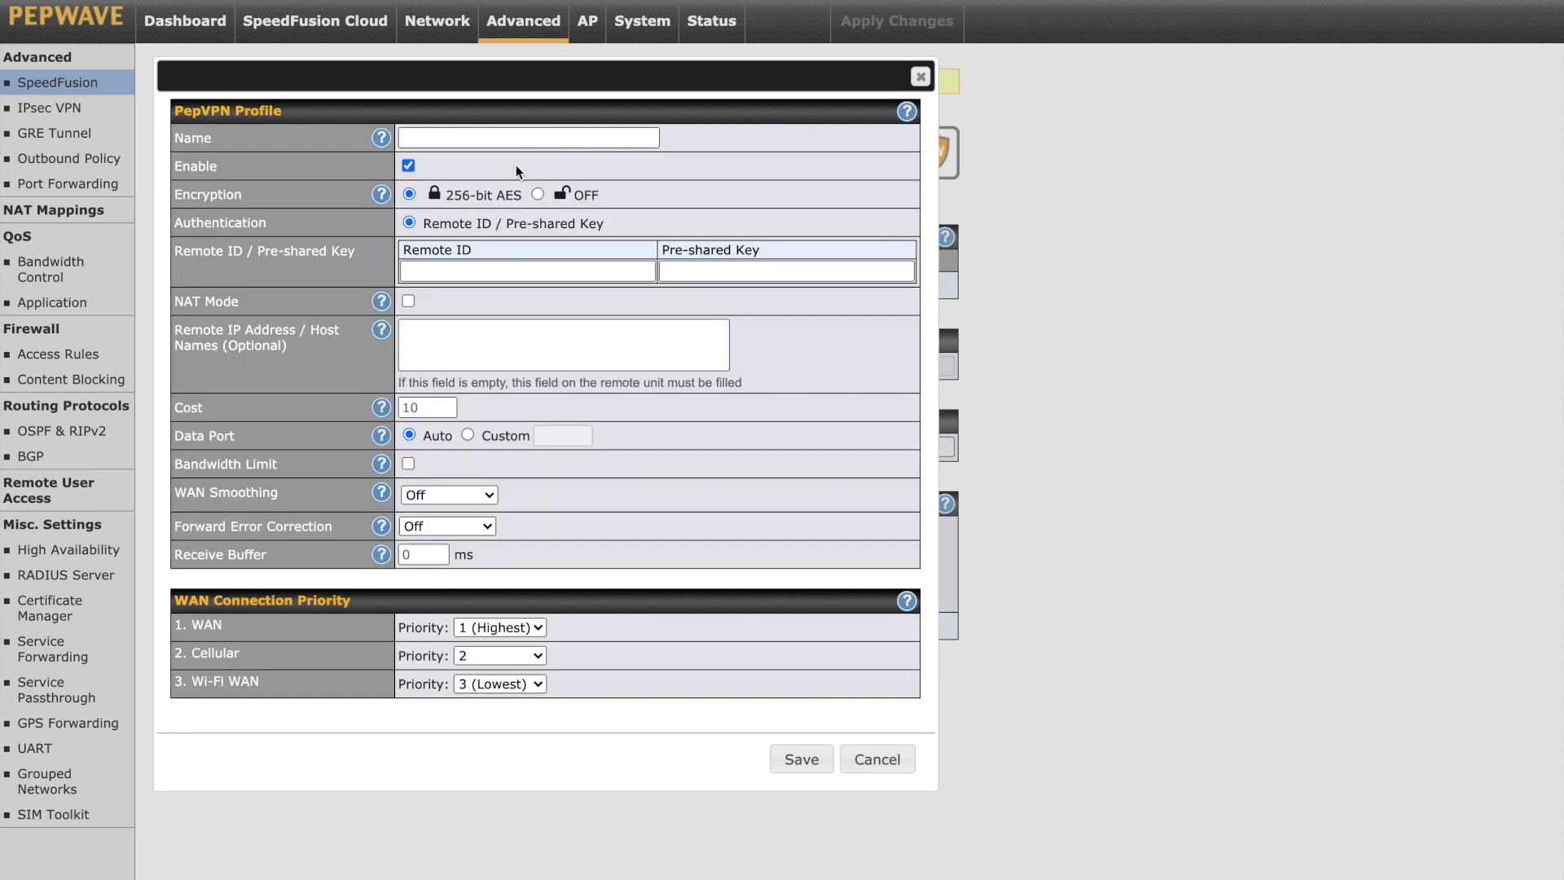
{"action": "left_click", "coordinate": [509, 137]}
{"action": "type", "text": "Londong"}
{"action": "key", "text": "BackSpace"}
{"action": "type", "text": "Office"}
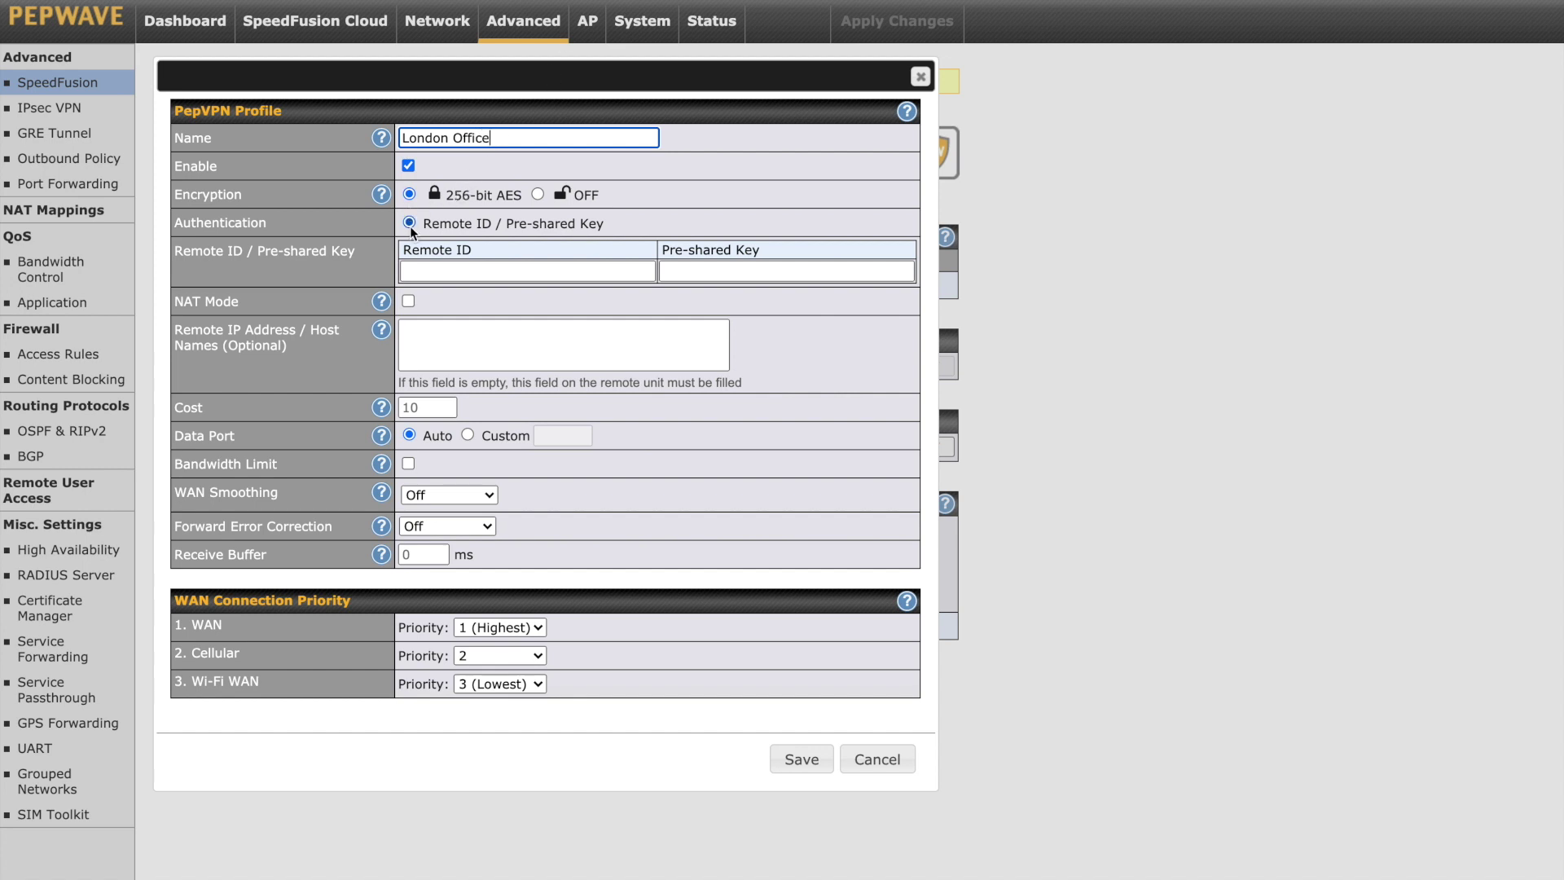
{"action": "left_click", "coordinate": [441, 271]}
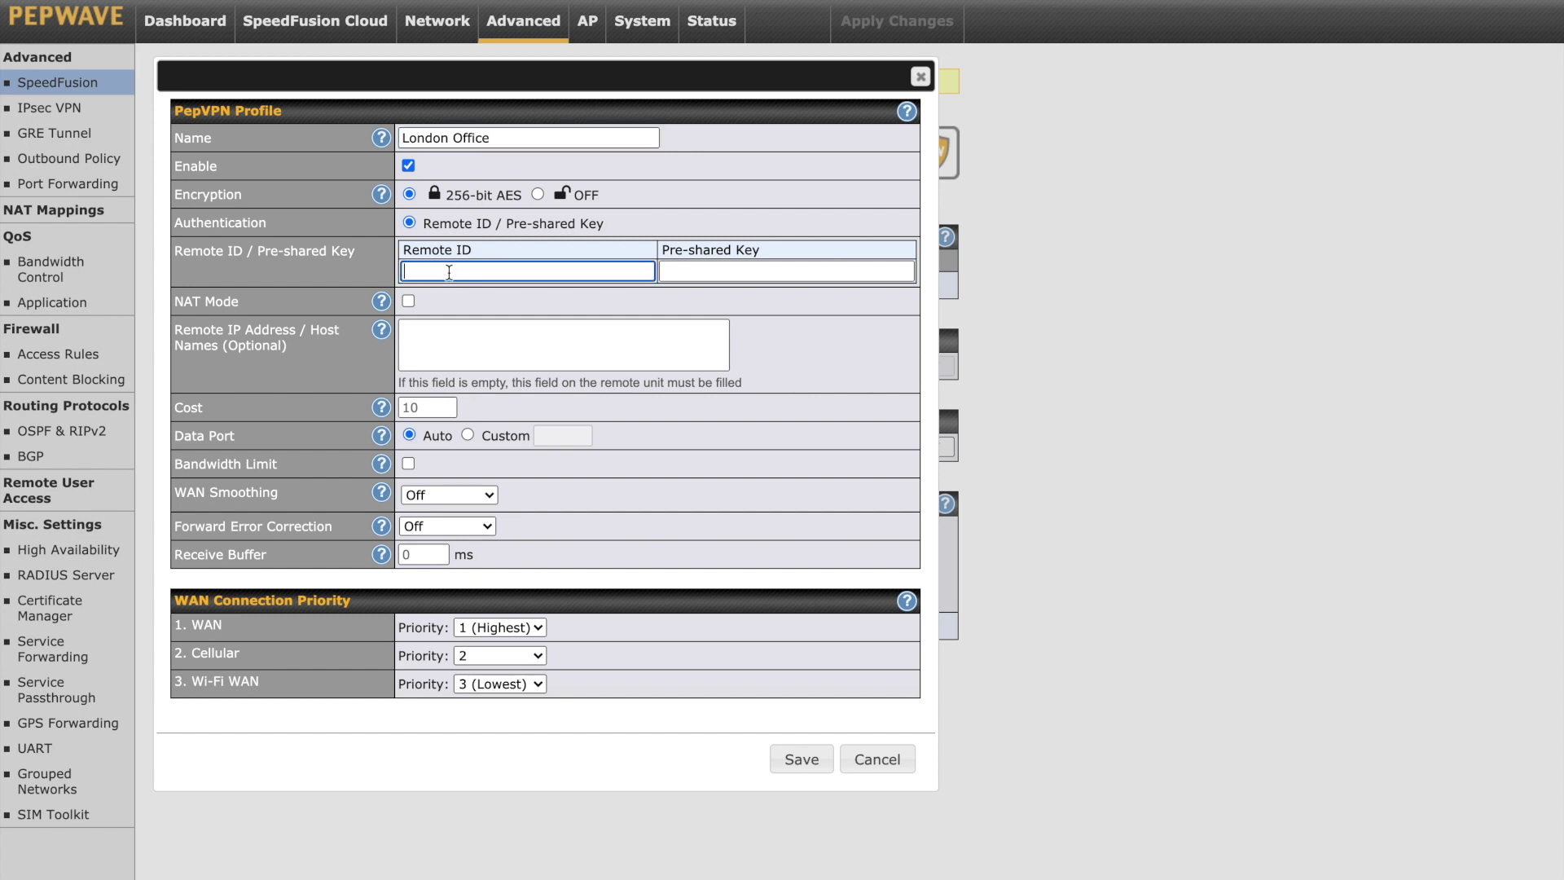
{"action": "type", "text": "London"}
{"action": "left_click", "coordinate": [724, 270]}
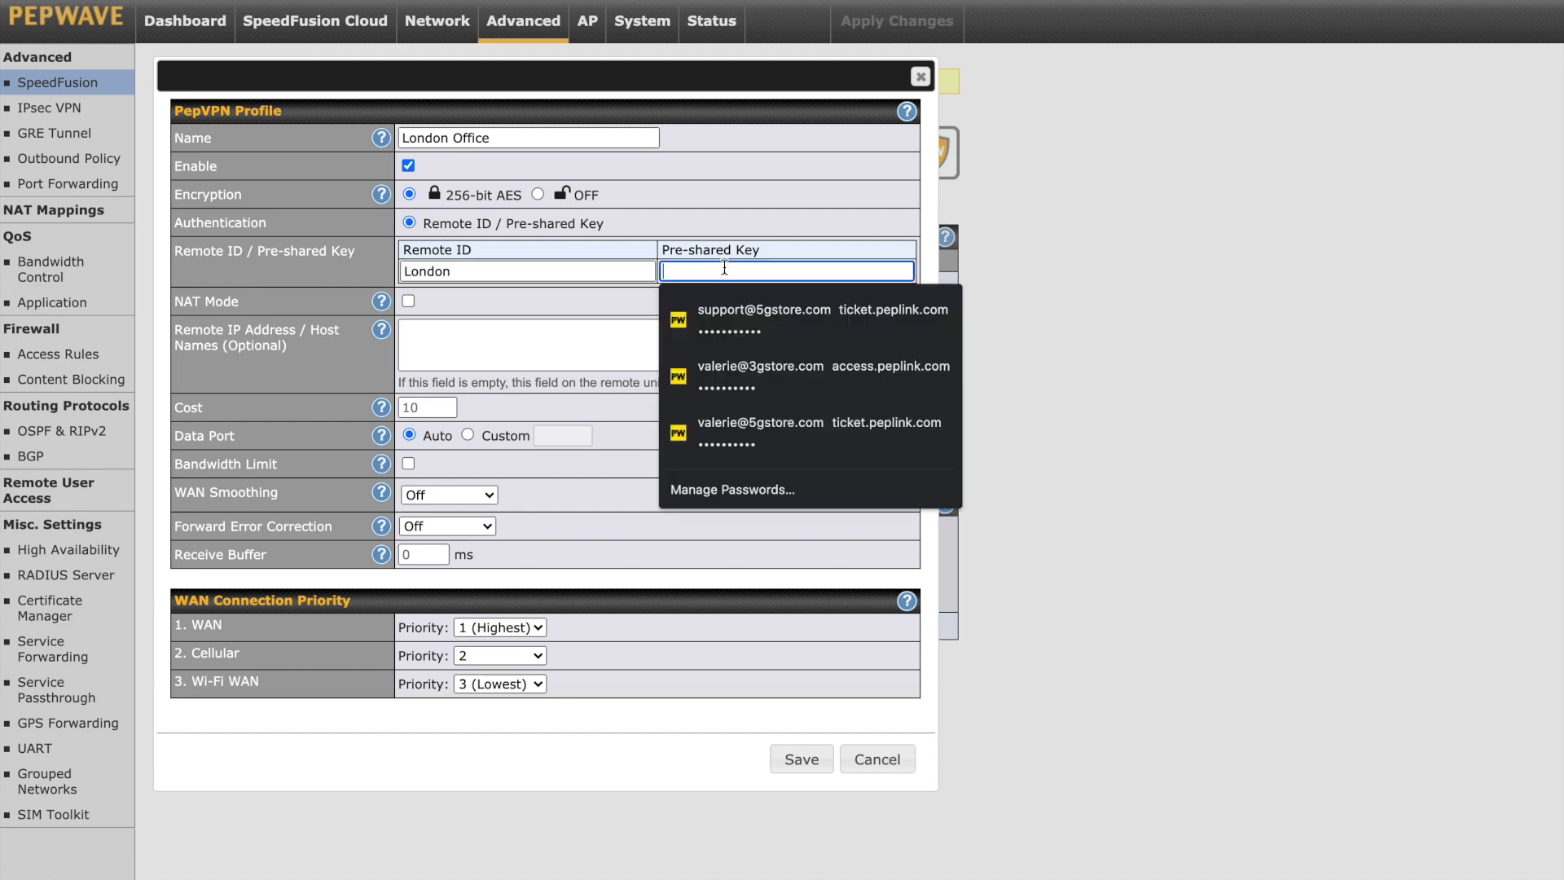
{"action": "type", "text": "123"}
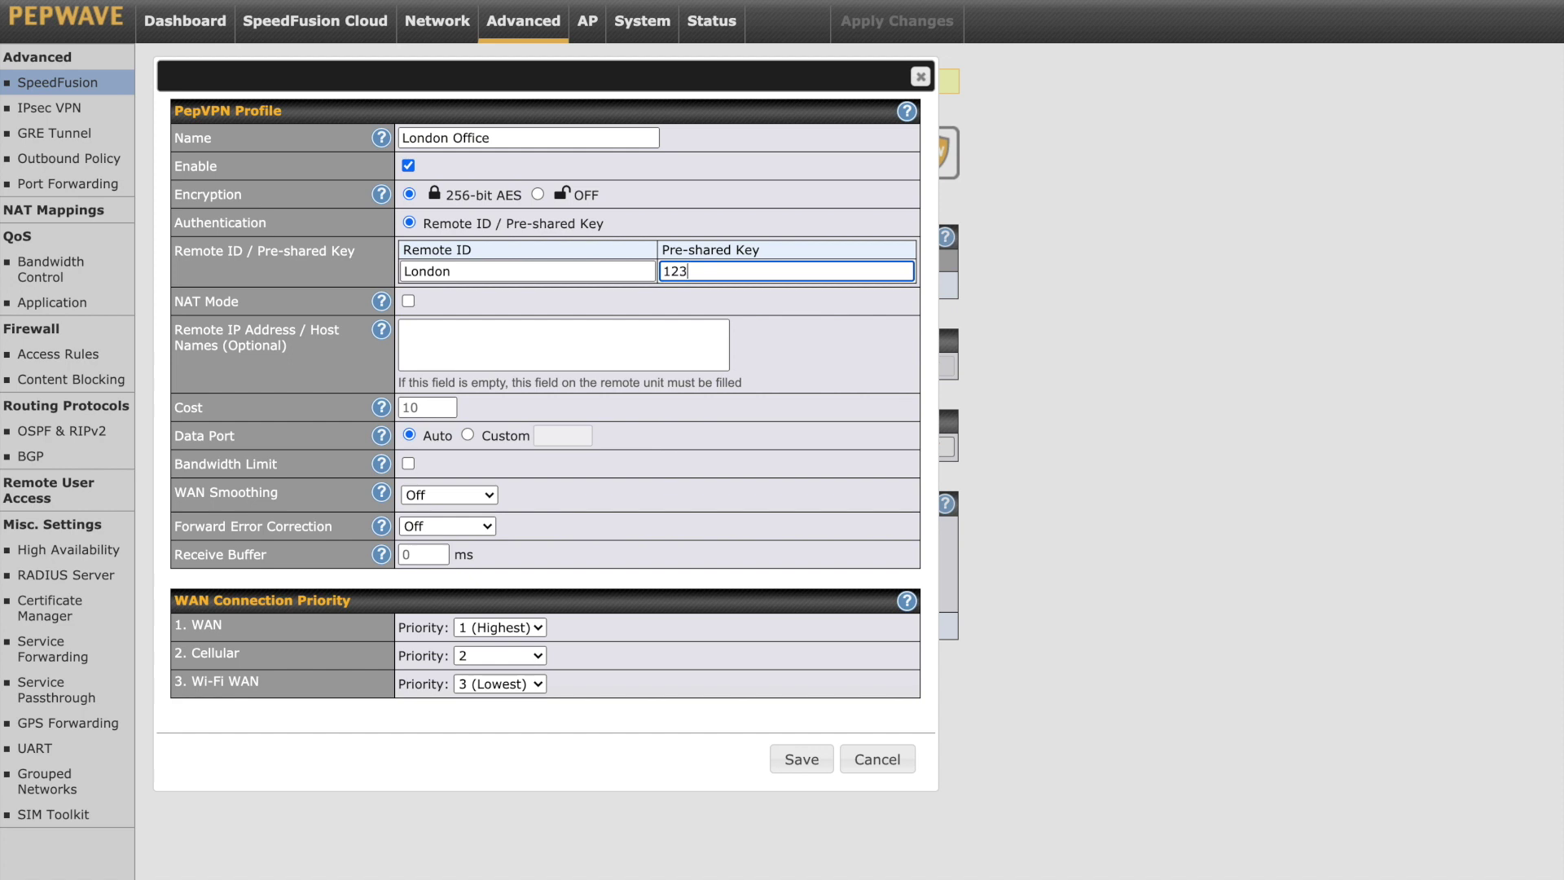
{"action": "type", "text": "45678"}
- Enter 82.43.248.101 and 82.43.248.102 on separate lines as London Office's remote IP addresses
{"action": "left_click", "coordinate": [439, 339]}
{"action": "type", "text": "82.43."}
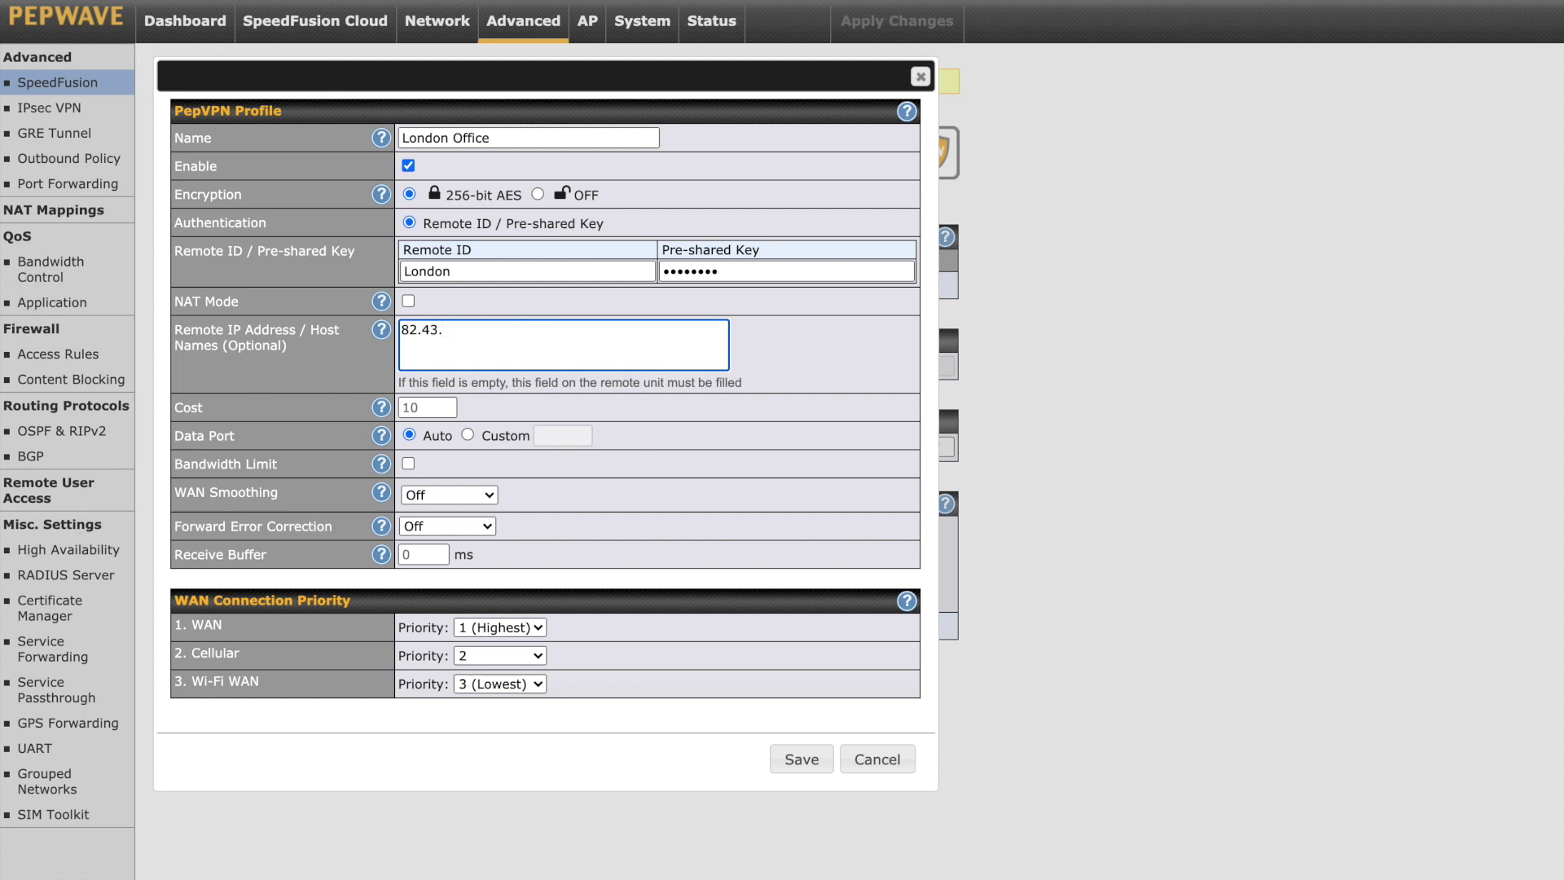
{"action": "type", "text": "248.101"}
{"action": "key", "text": "Return"}
{"action": "type", "text": "82.43.248.102"}
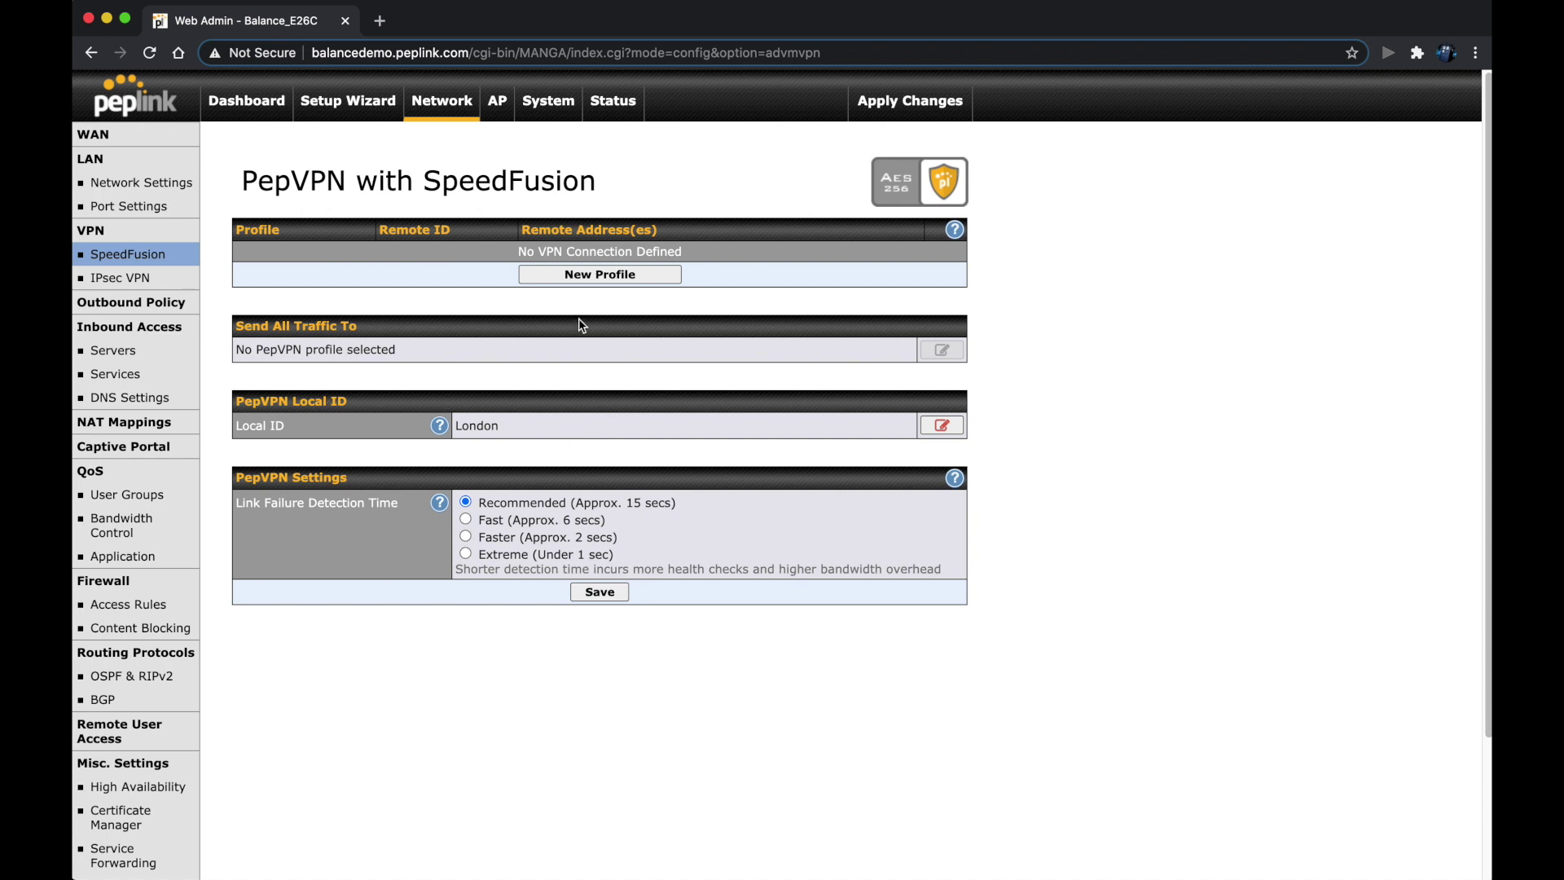
- Create profile 'New York Office' with Remote ID New_York and the matching pre-shared key
{"action": "left_click", "coordinate": [584, 279]}
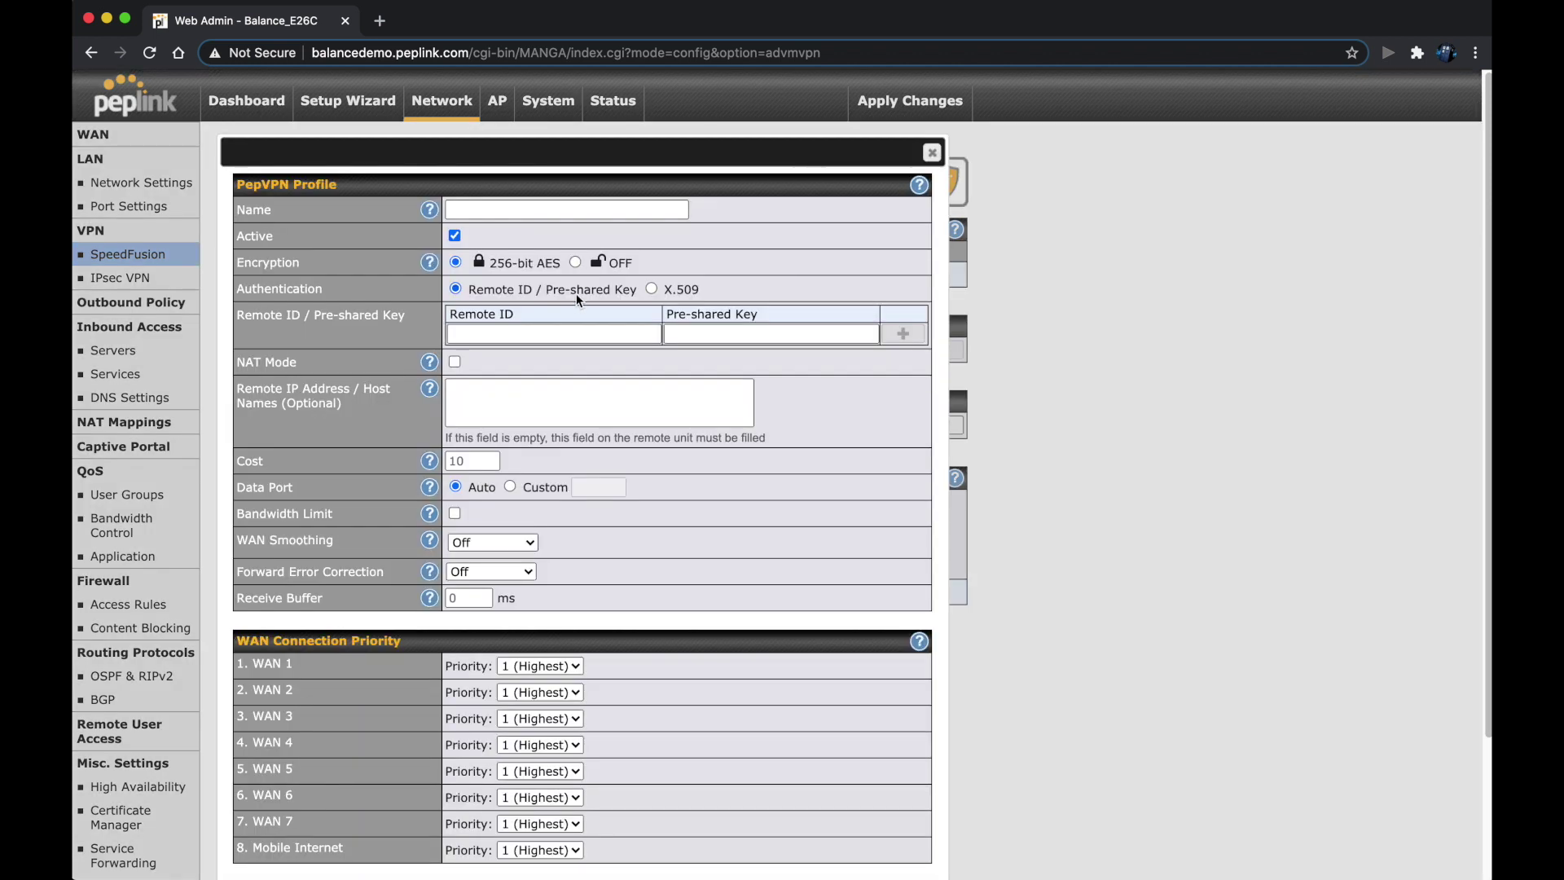
{"action": "left_click", "coordinate": [499, 208]}
{"action": "type", "text": "New"}
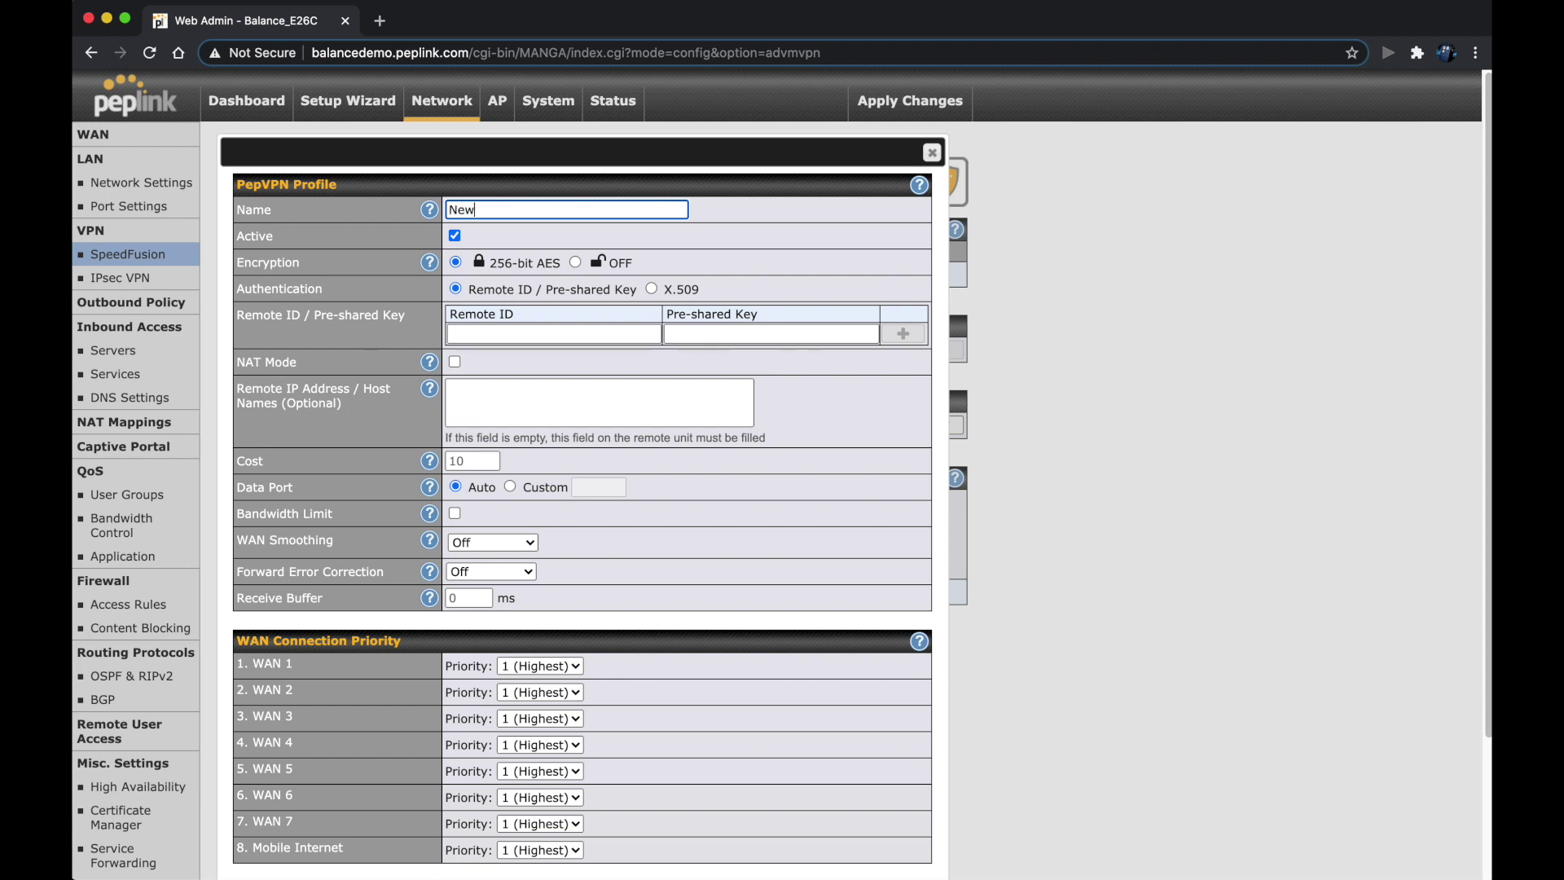
{"action": "type", "text": " York Office"}
{"action": "left_click", "coordinate": [469, 334]}
{"action": "type", "text": "N"}
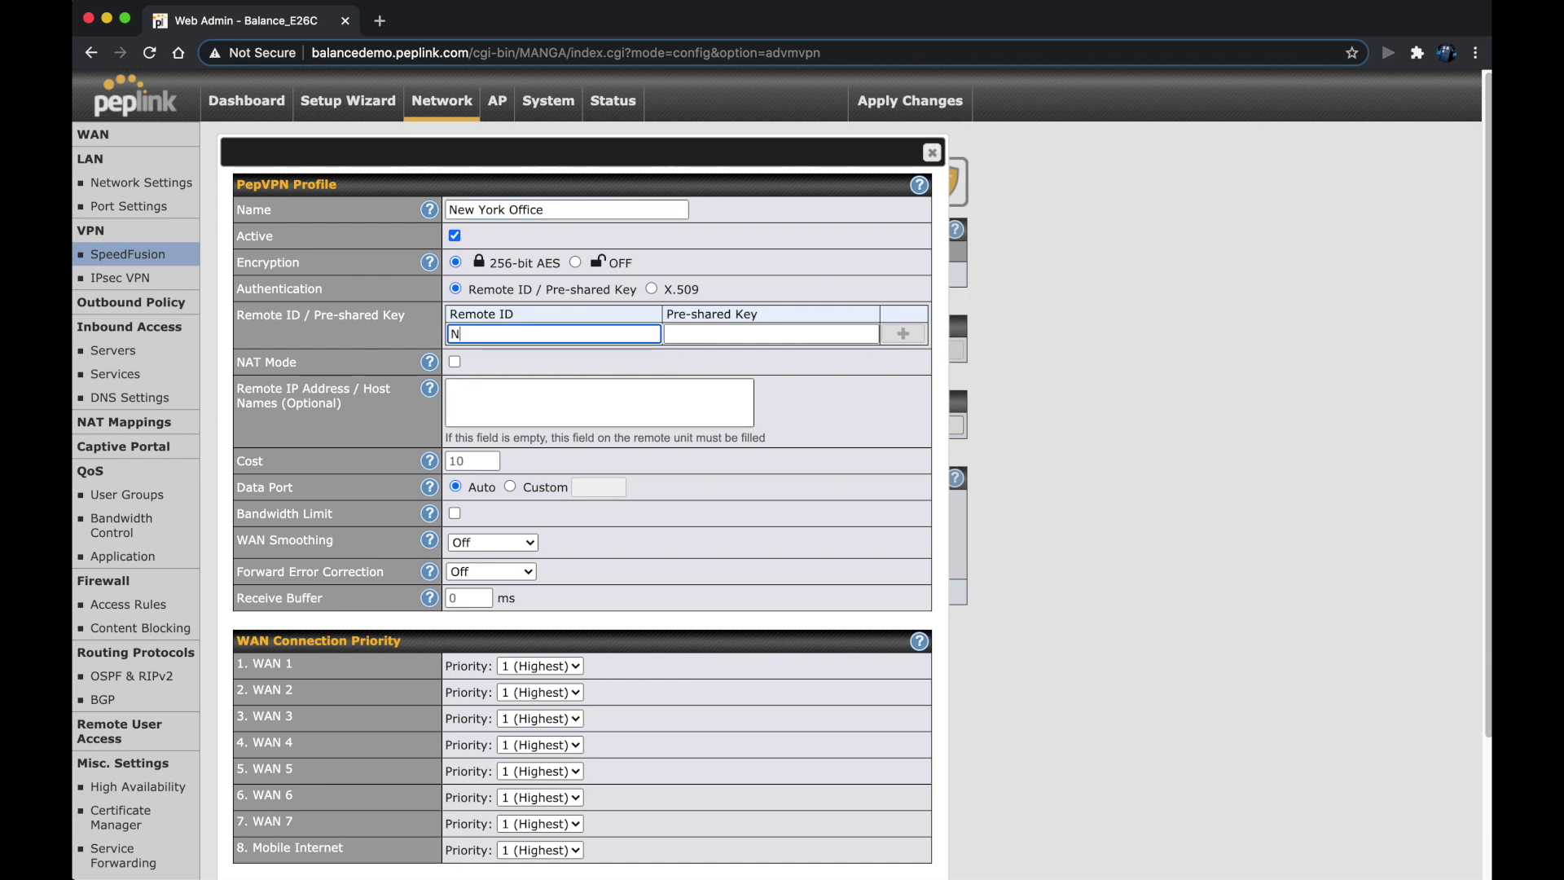
{"action": "type", "text": "ew_York"}
{"action": "left_click", "coordinate": [724, 328]}
{"action": "type", "text": "12345678"}
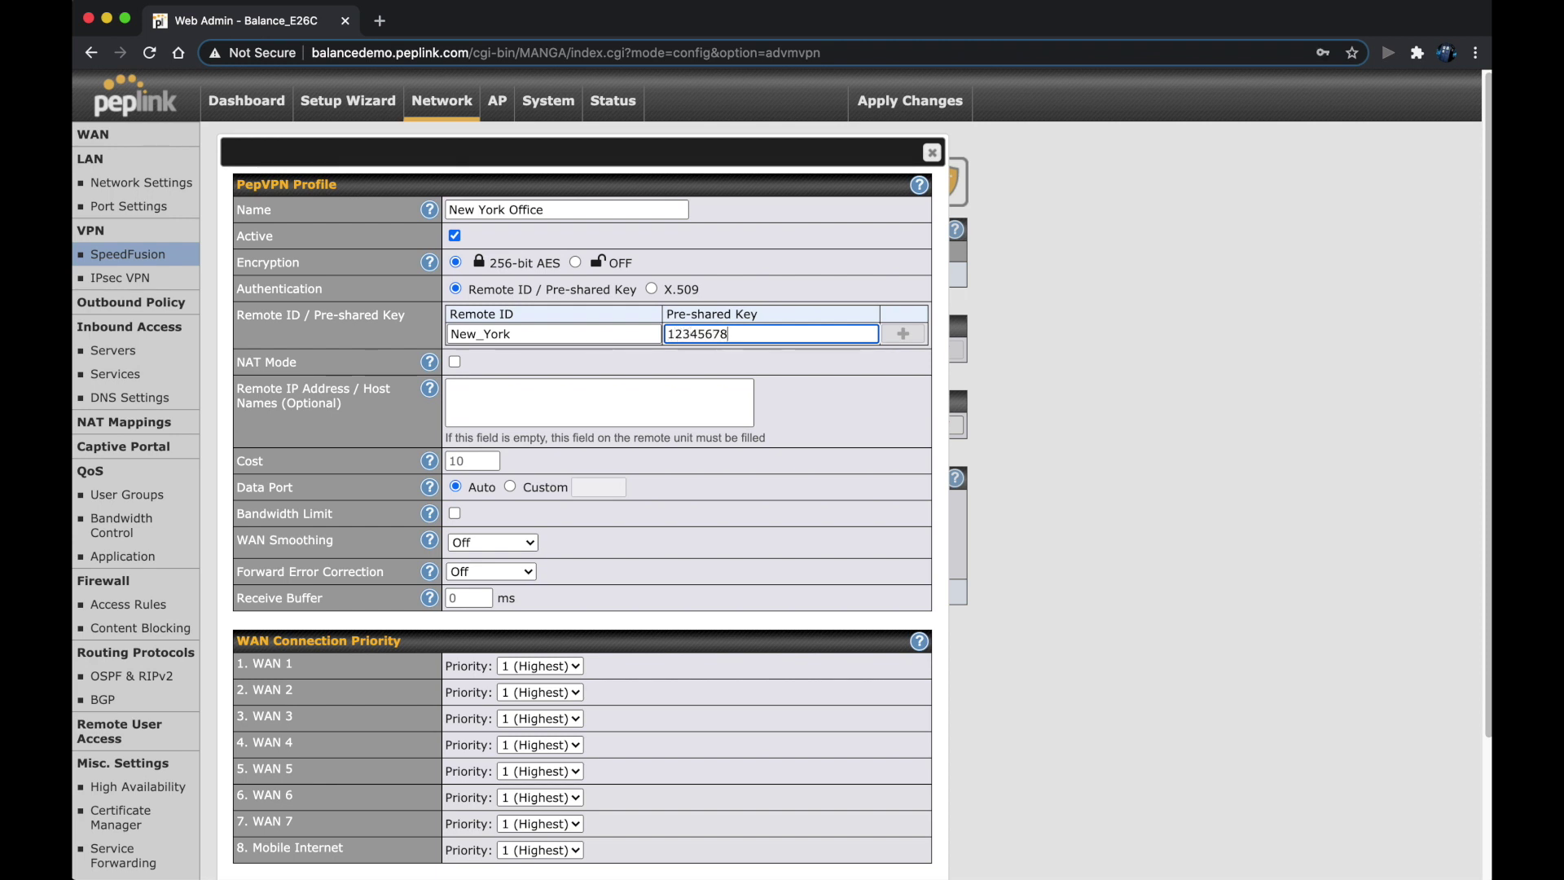
{"action": "left_click", "coordinate": [494, 411]}
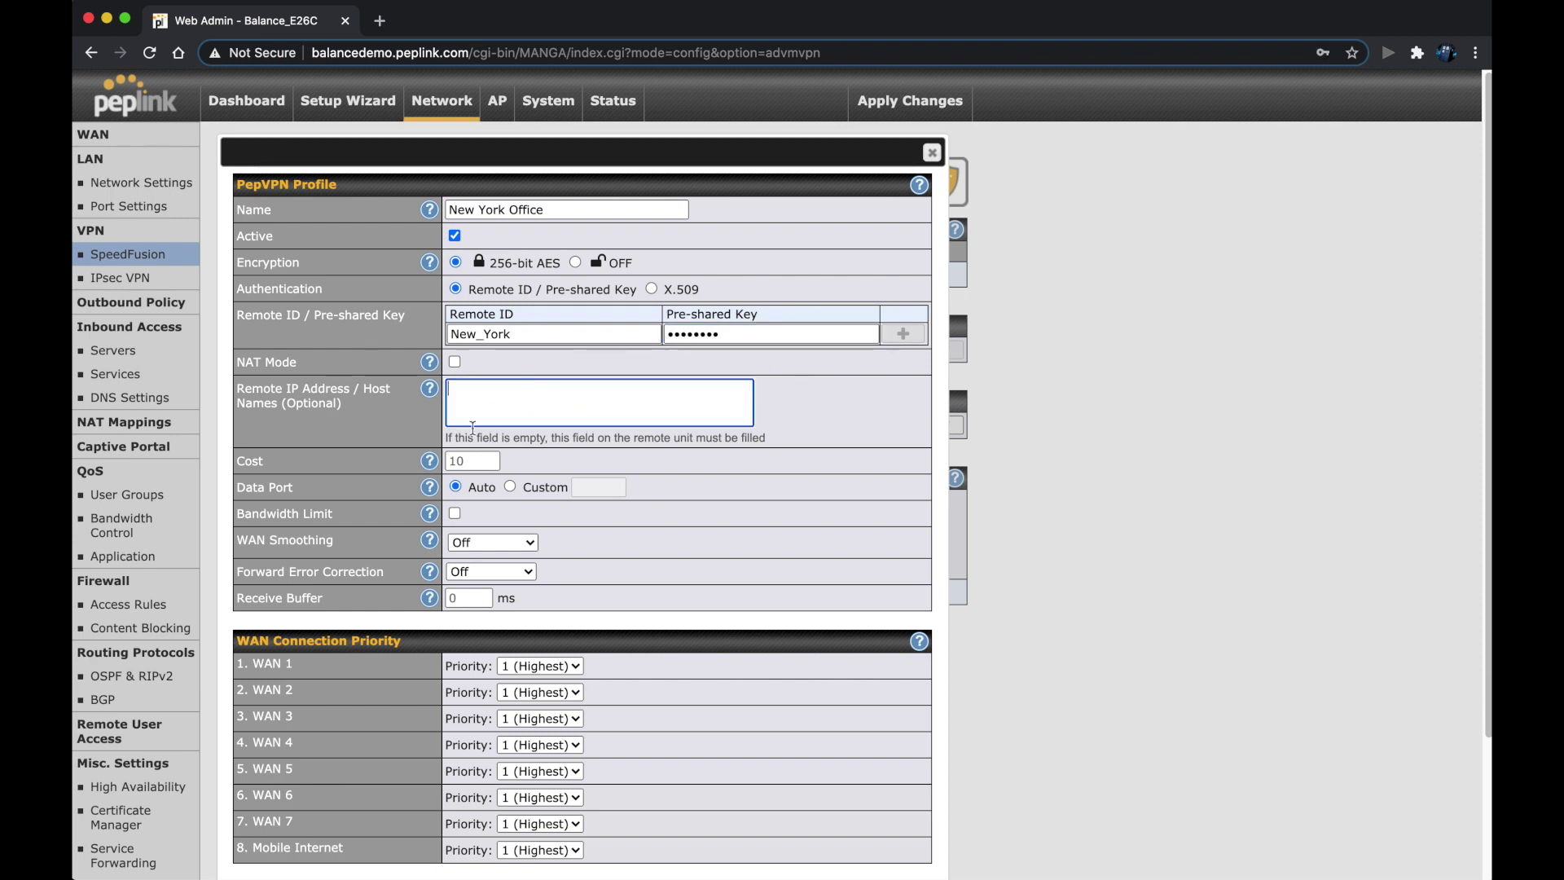
- Set the Mobile Internet and WAN 7 priorities to OFF in the New York Office profile
{"action": "scroll", "coordinate": [676, 691], "scroll_direction": "down", "scroll_amount": 1}
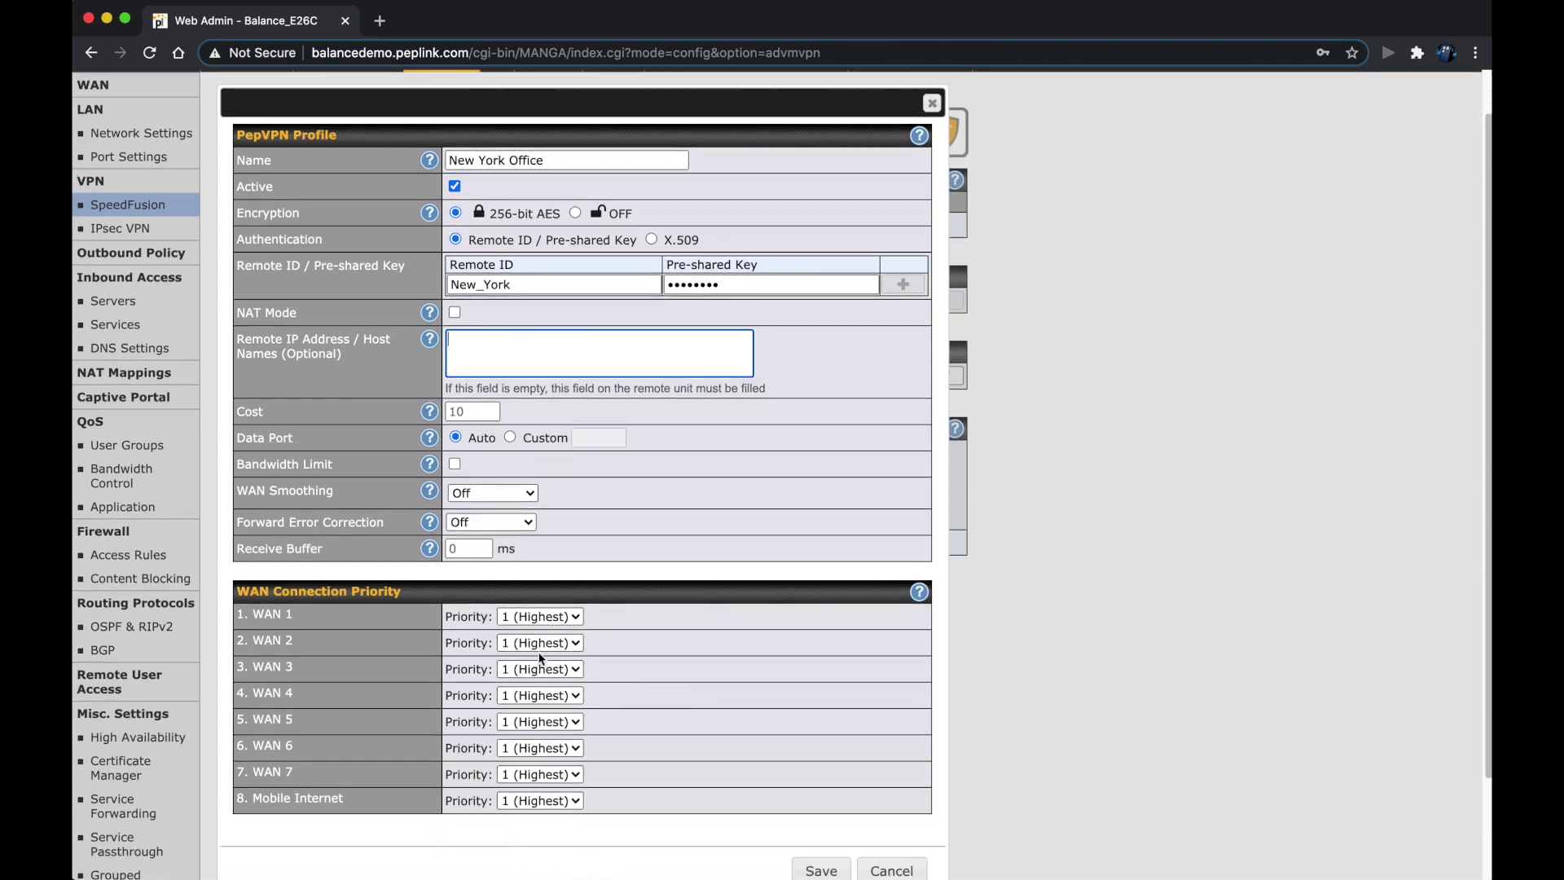
{"action": "left_click", "coordinate": [538, 801]}
{"action": "left_click", "coordinate": [542, 783]}
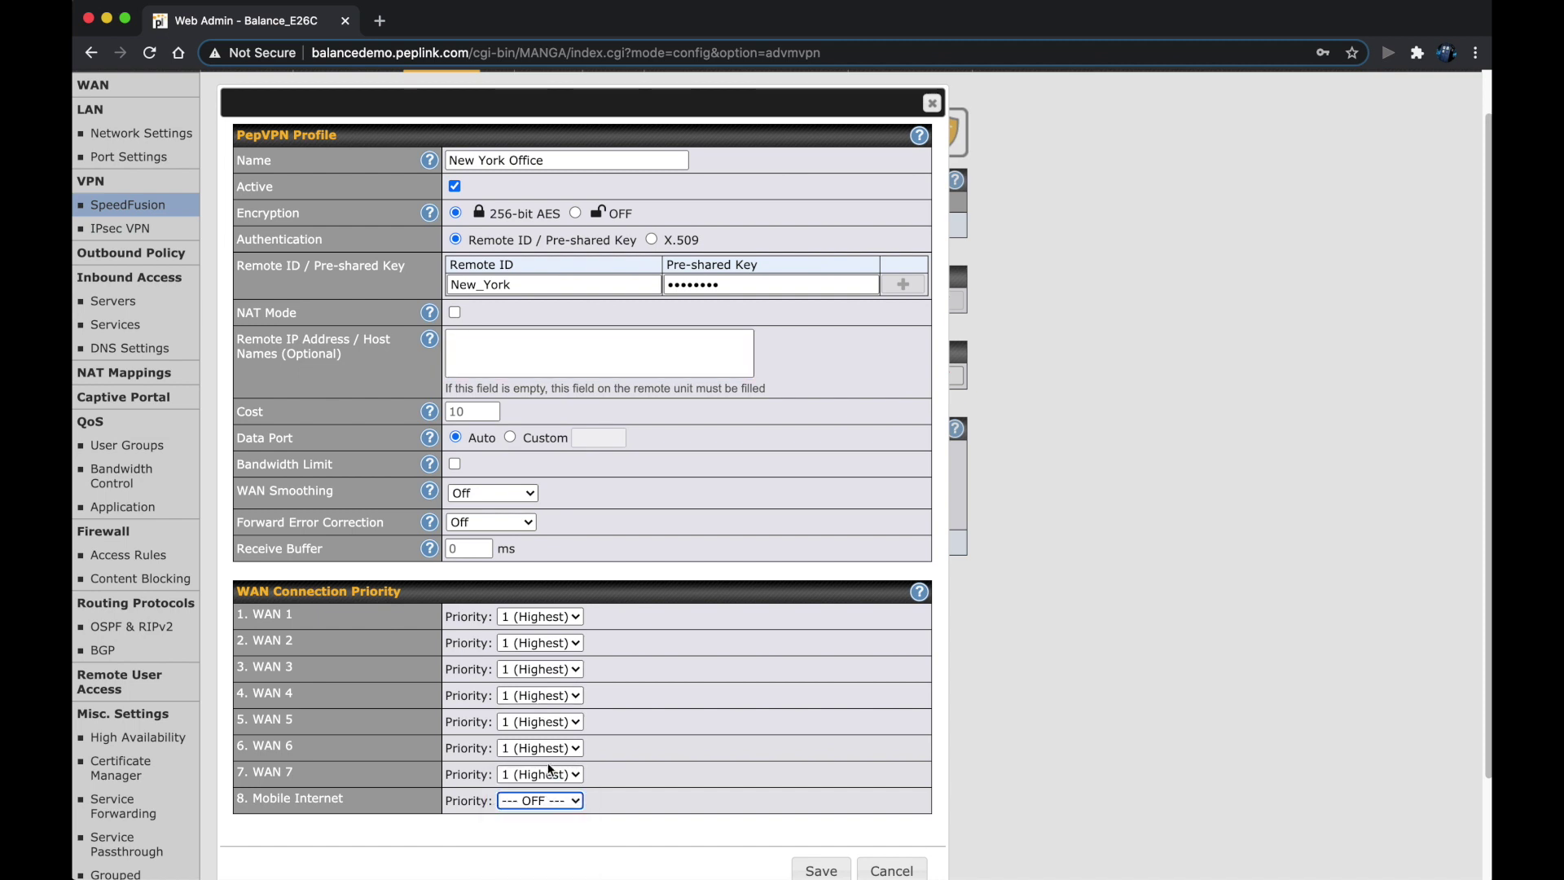
{"action": "left_click", "coordinate": [544, 774]}
{"action": "left_click", "coordinate": [551, 757]}
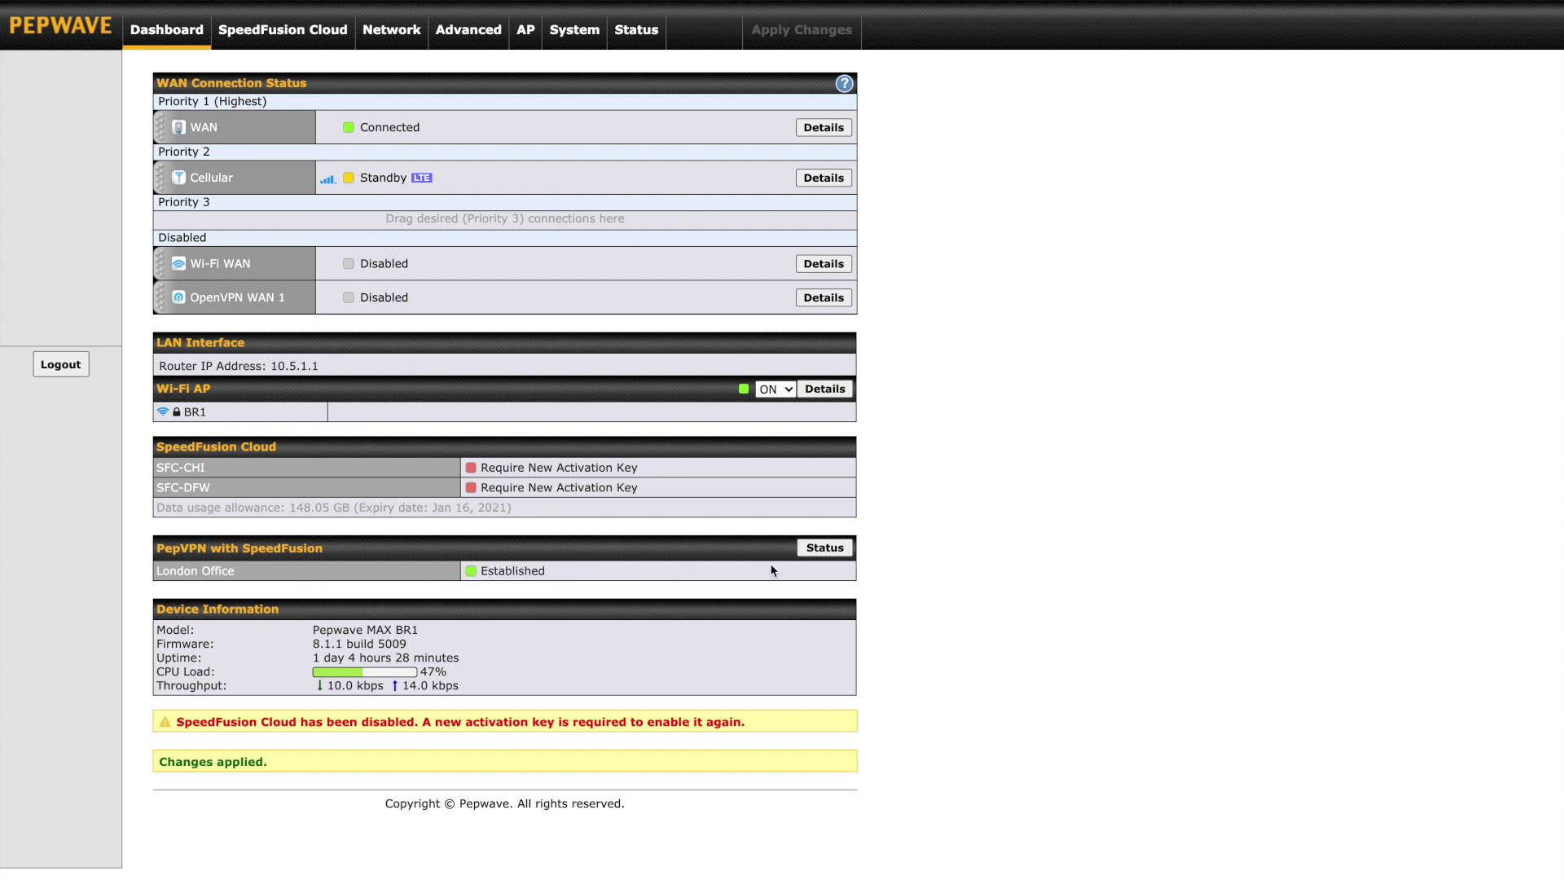
- Review the London Office peer's status and connection details, then open its WAN statistics graphs
{"action": "left_click", "coordinate": [825, 548]}
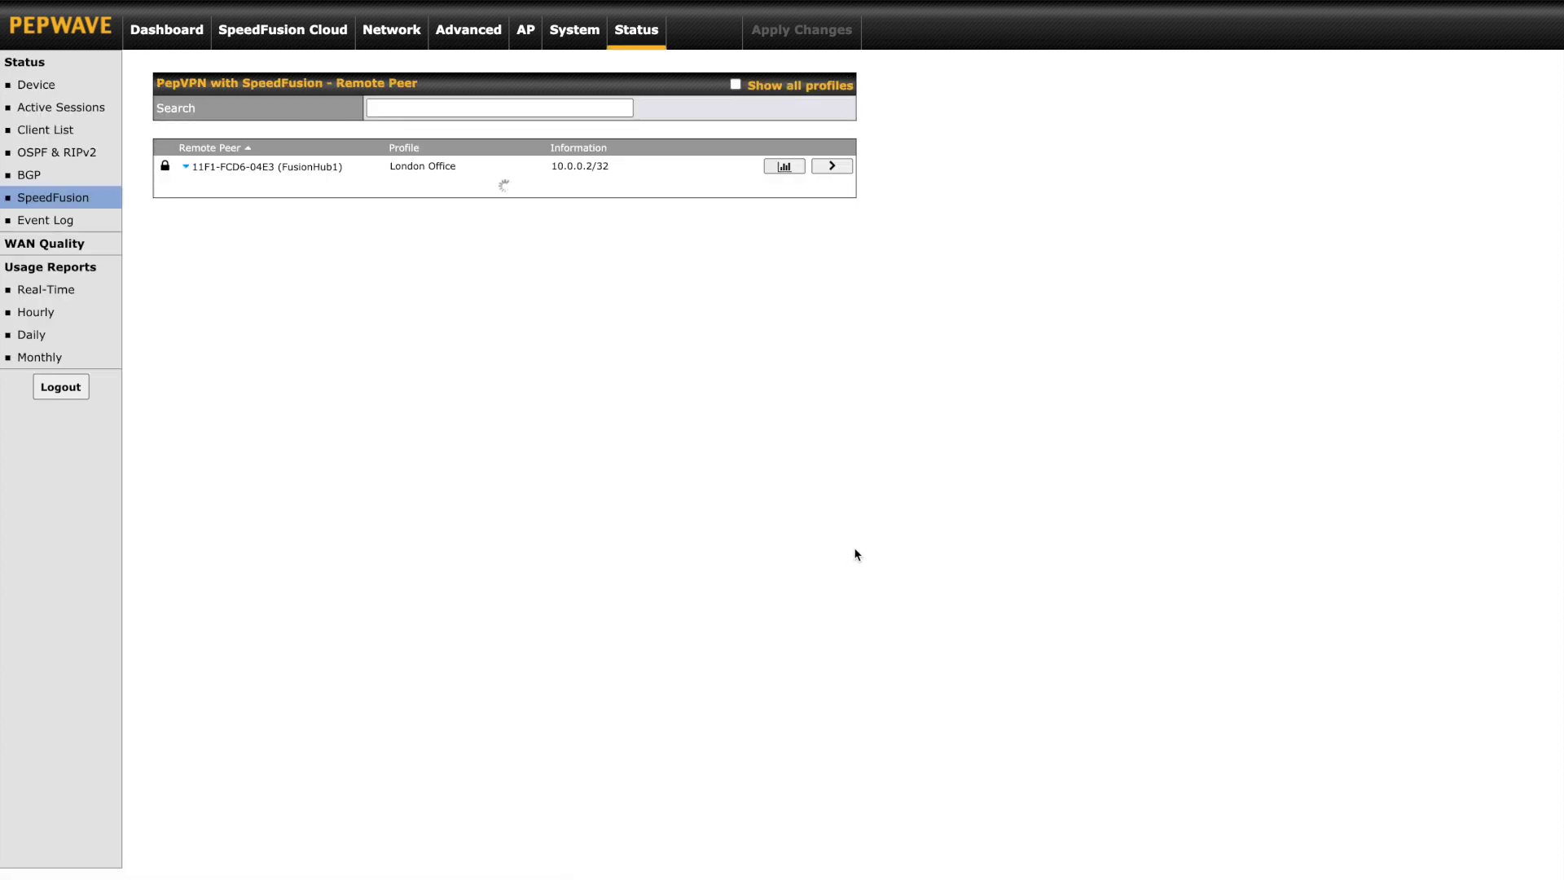
{"action": "left_click", "coordinate": [186, 167]}
{"action": "left_click", "coordinate": [185, 167]}
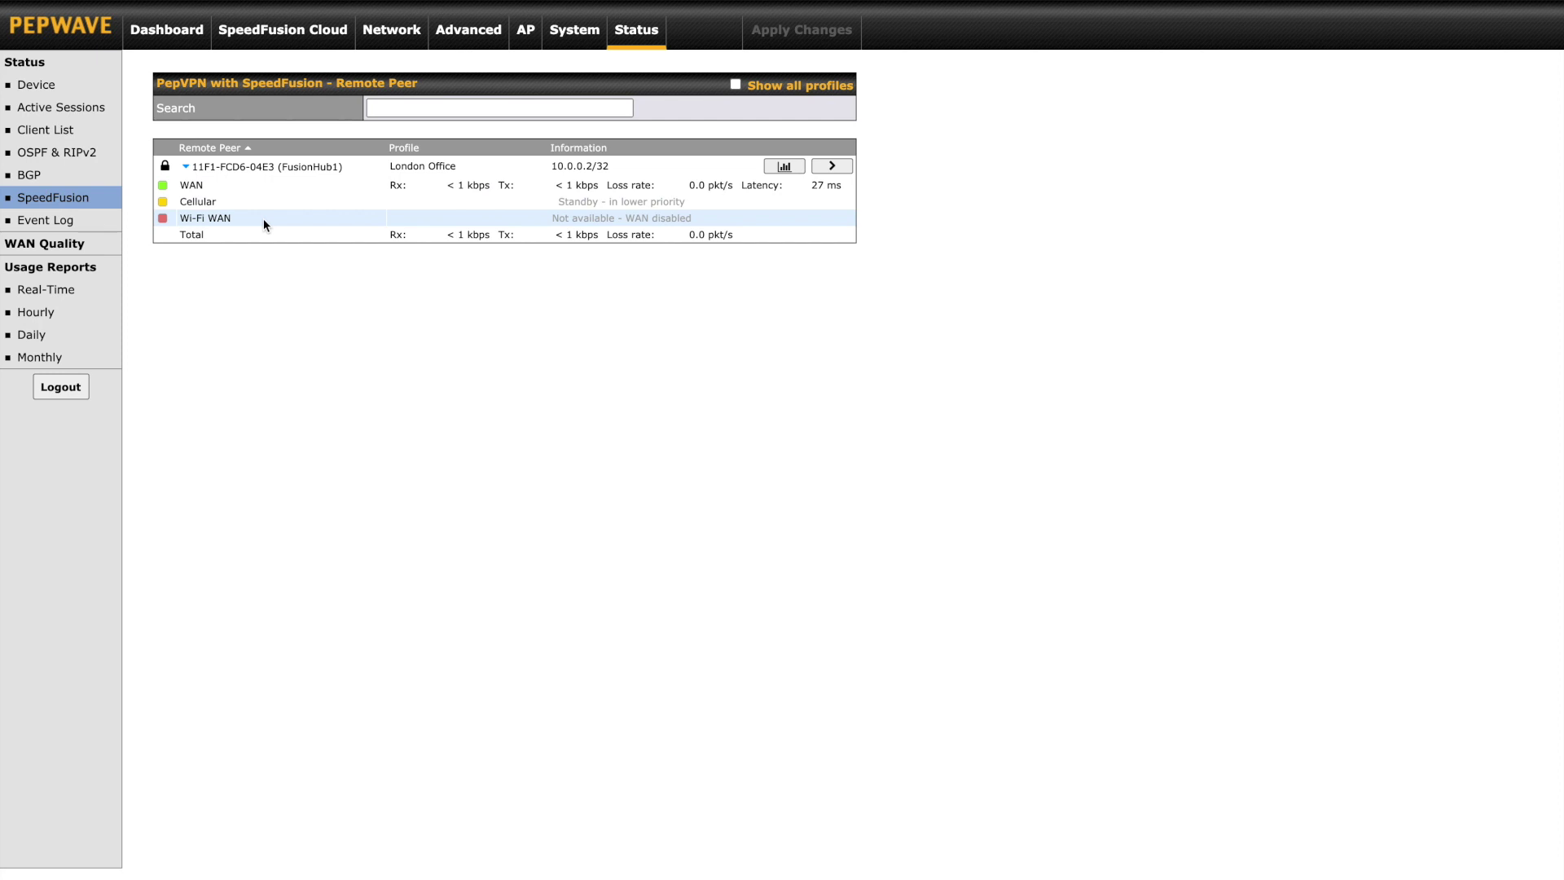
{"action": "left_click", "coordinate": [823, 168]}
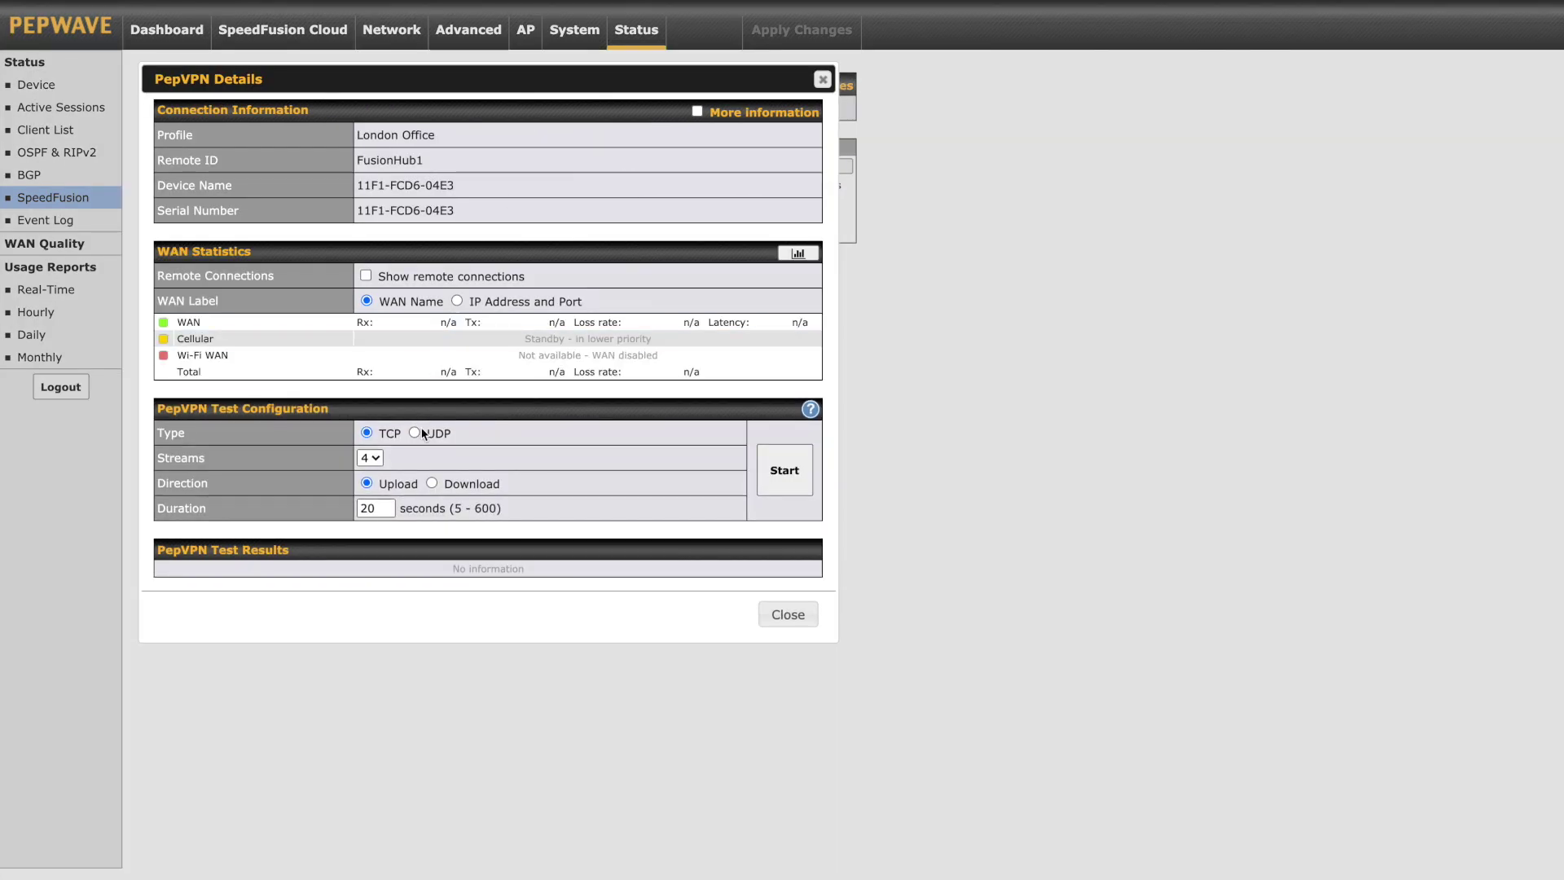
{"action": "left_click", "coordinate": [799, 617]}
{"action": "left_click", "coordinate": [785, 167]}
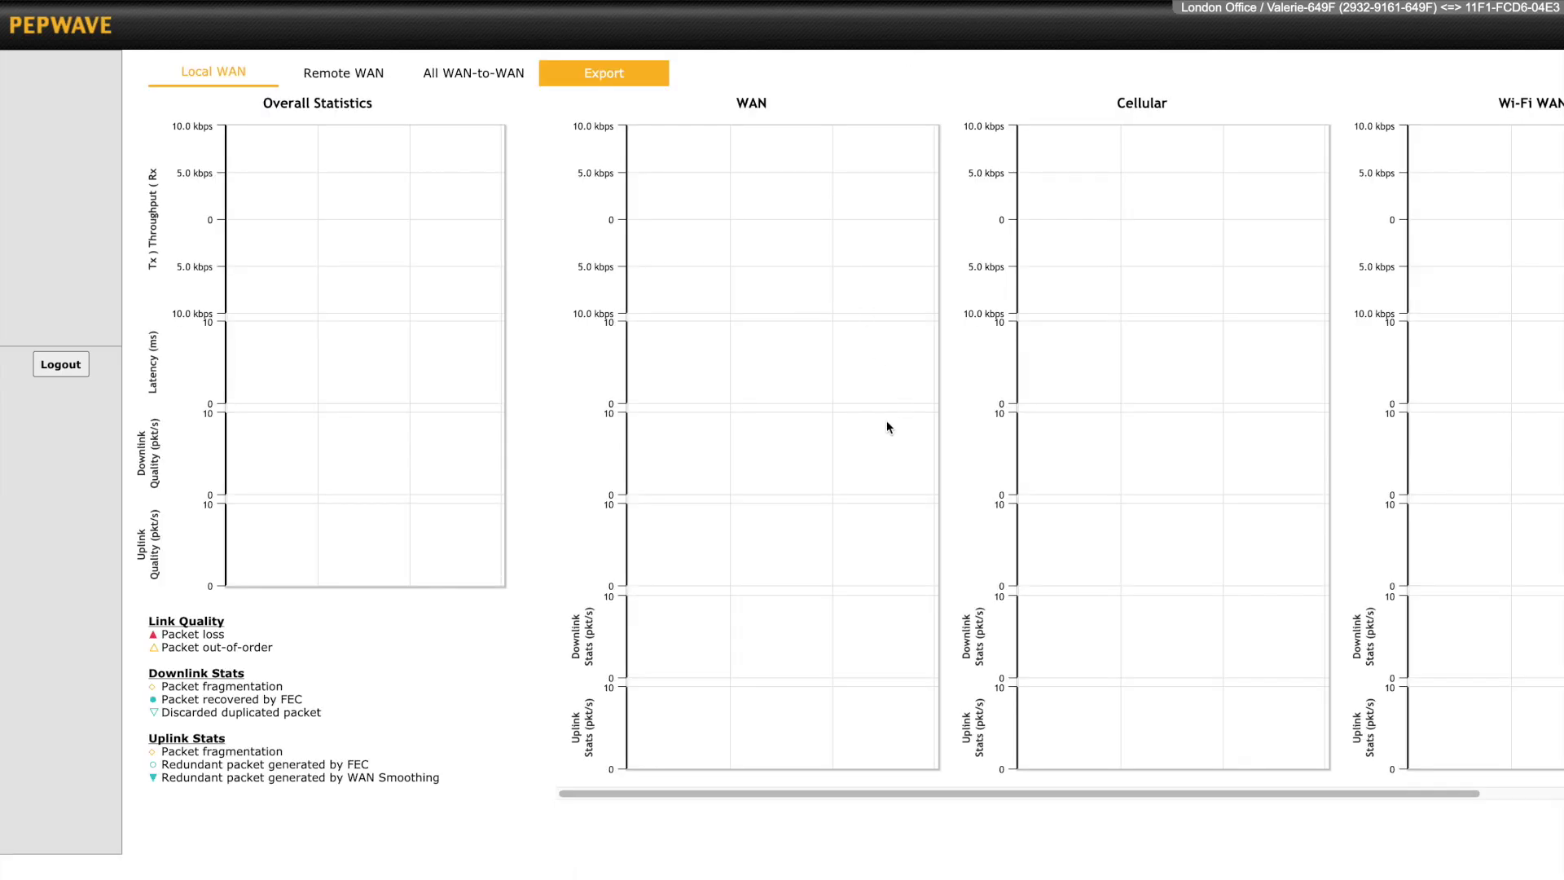